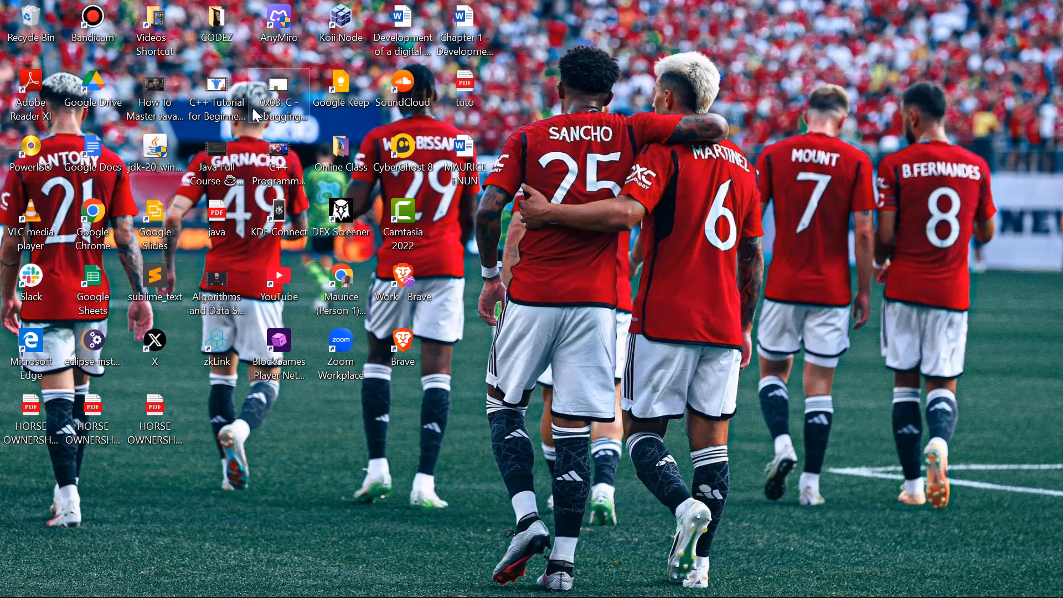
# Switch to the Brave browser, open Google Forms from its product page and create a blank form
pyautogui.moveTo(327, 597)
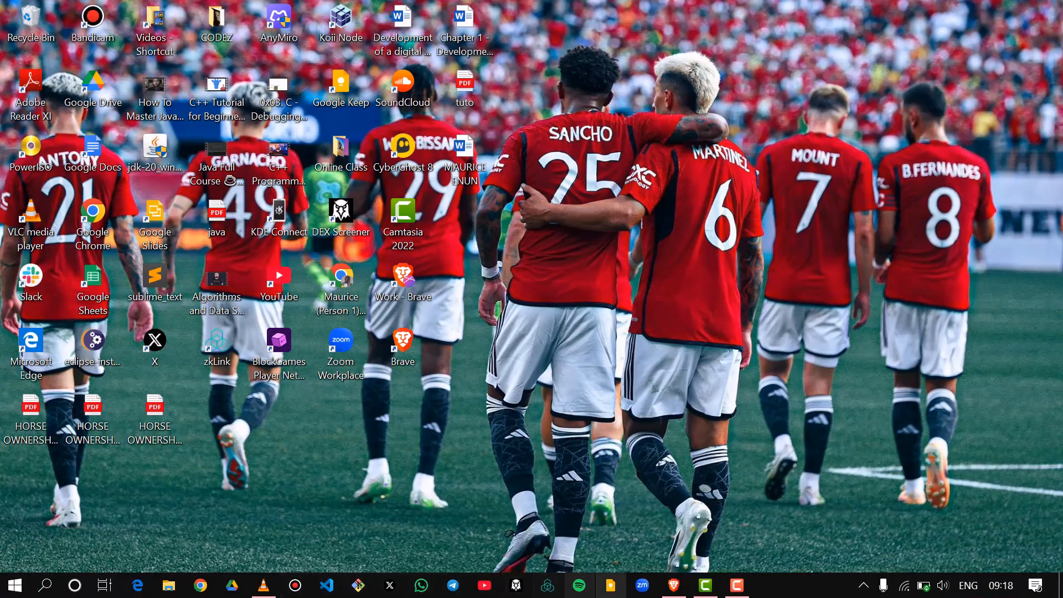
pyautogui.click(674, 585)
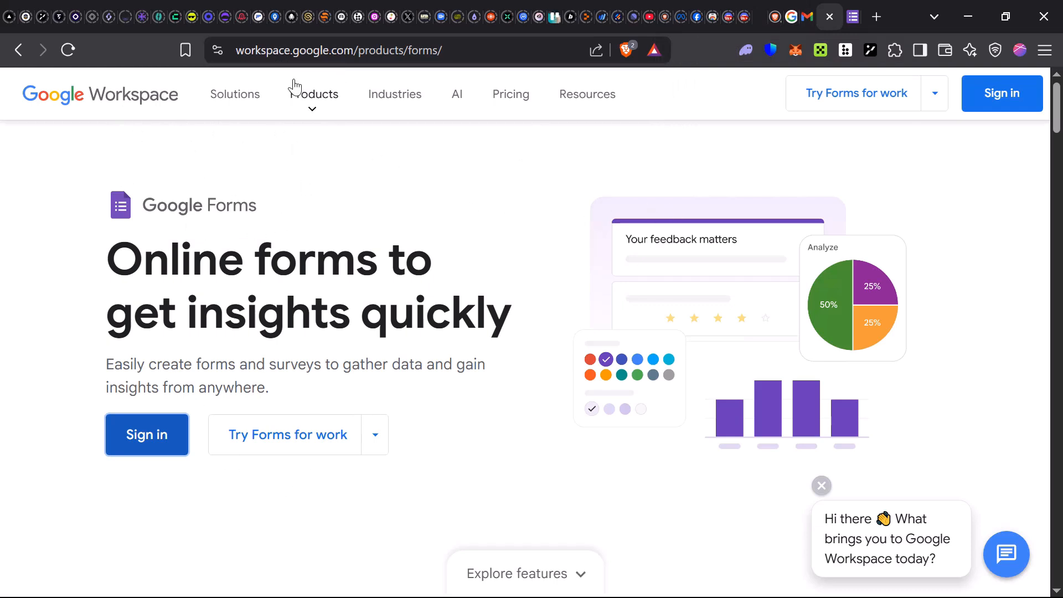
pyautogui.click(315, 102)
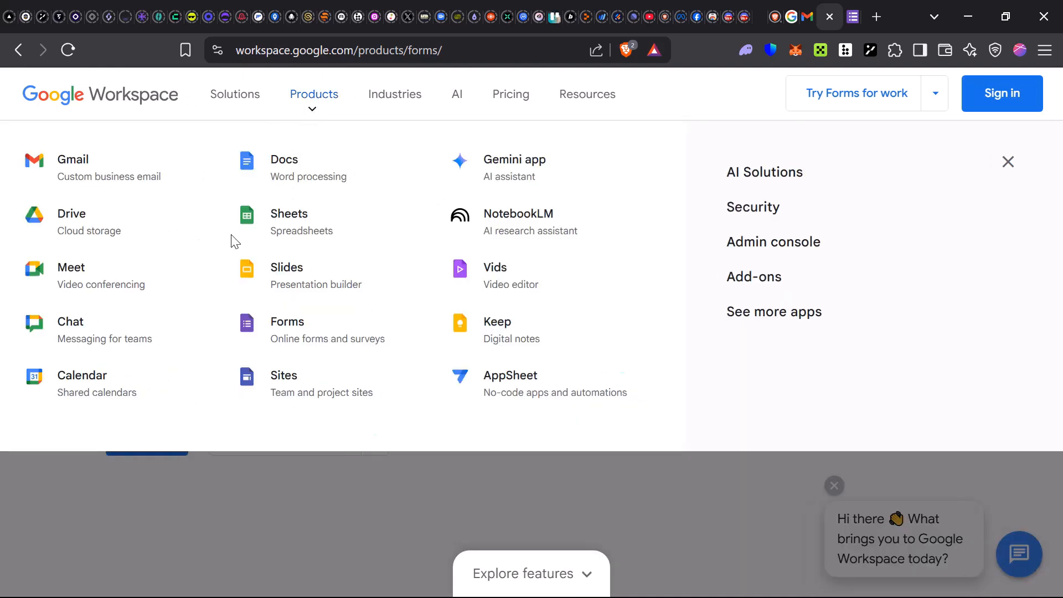
pyautogui.click(257, 542)
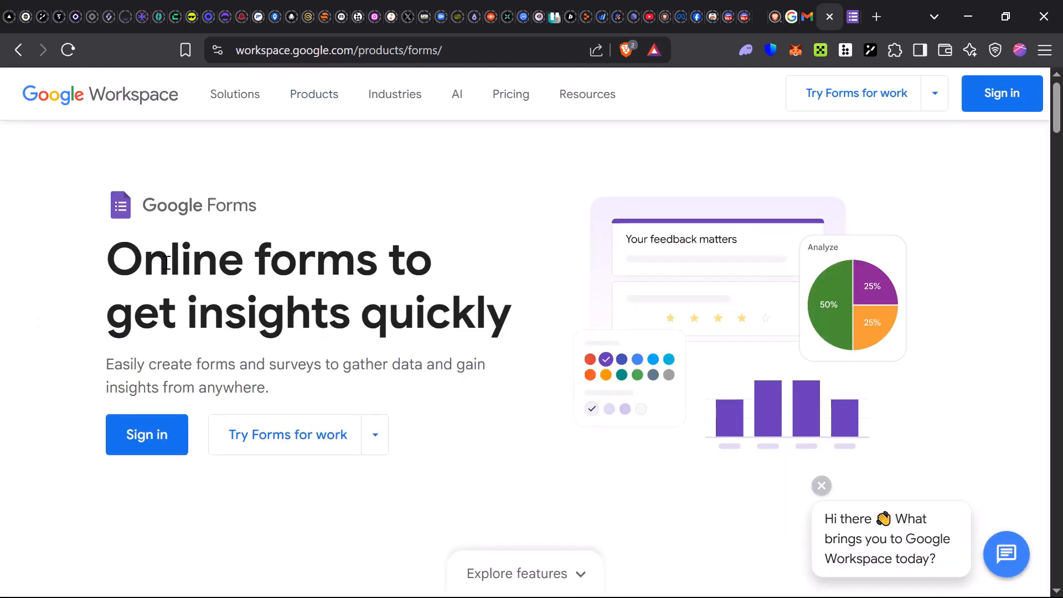
pyautogui.click(154, 452)
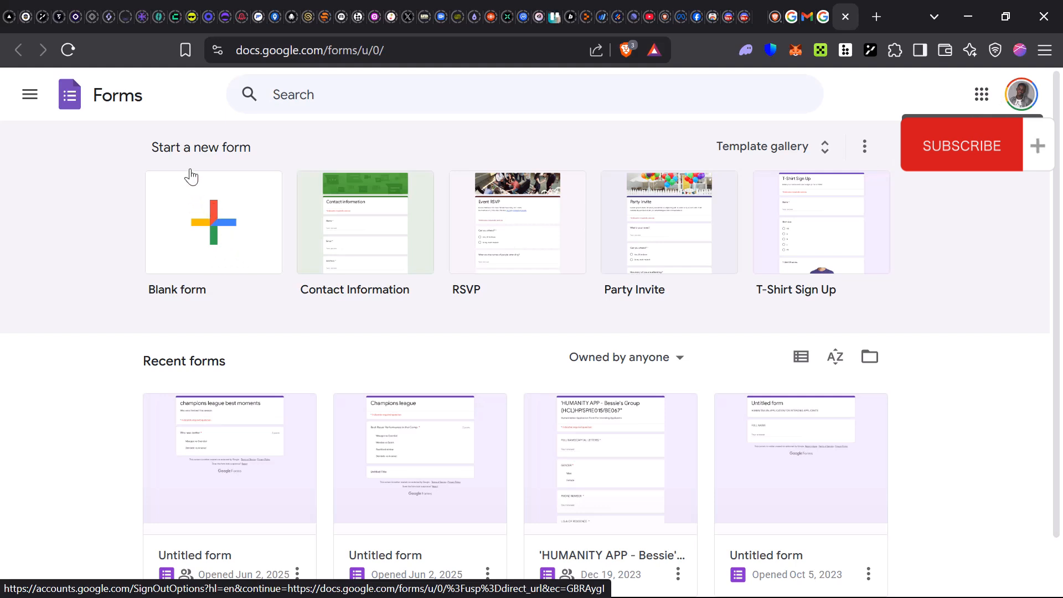
pyautogui.click(223, 239)
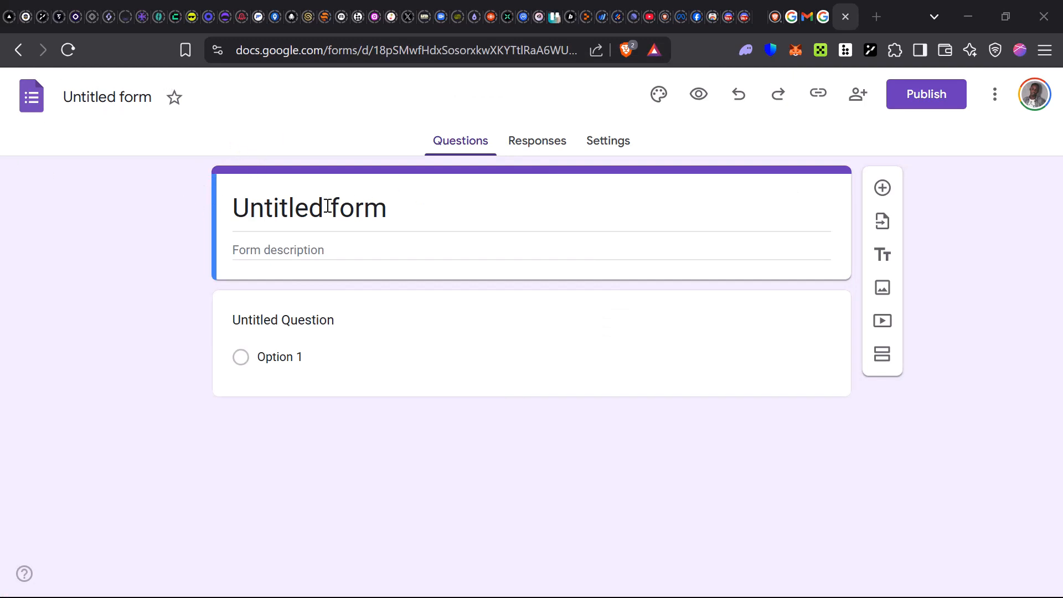
# Turn the new form into a quiz in the form's settings
pyautogui.click(378, 212)
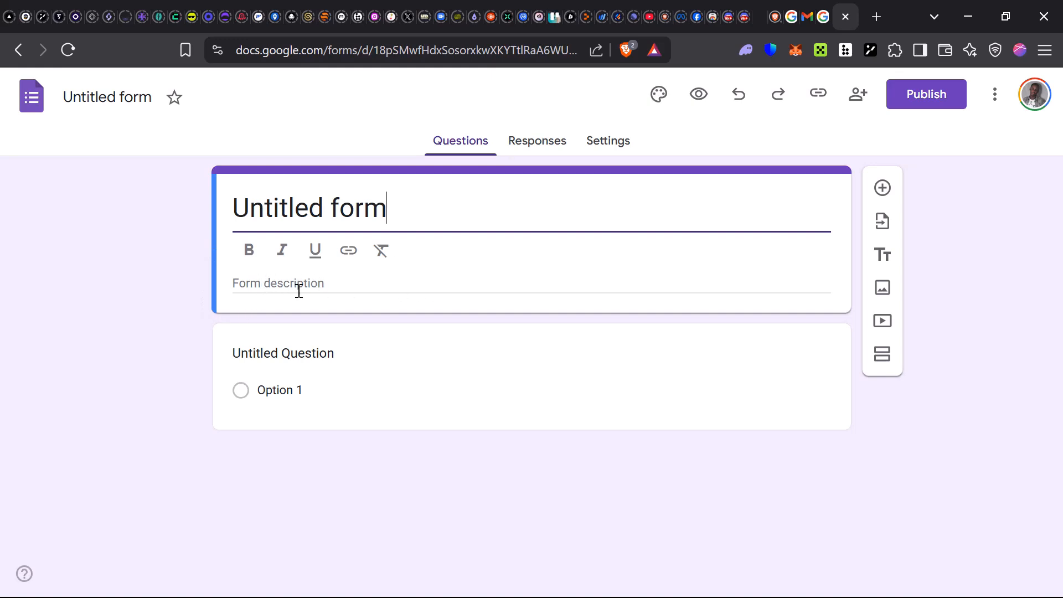
pyautogui.click(63, 321)
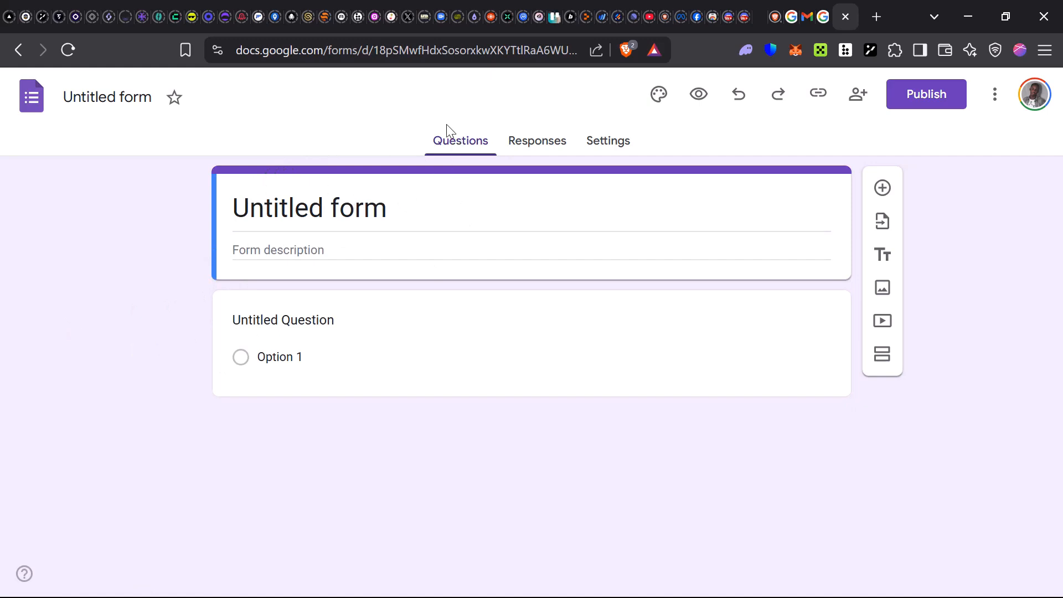
pyautogui.click(599, 146)
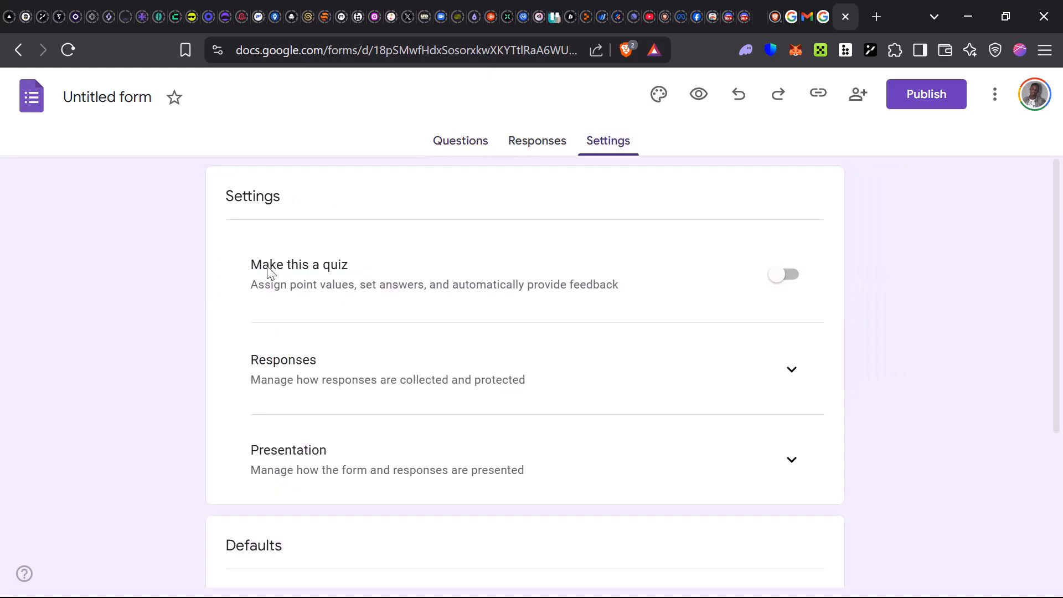
pyautogui.click(772, 283)
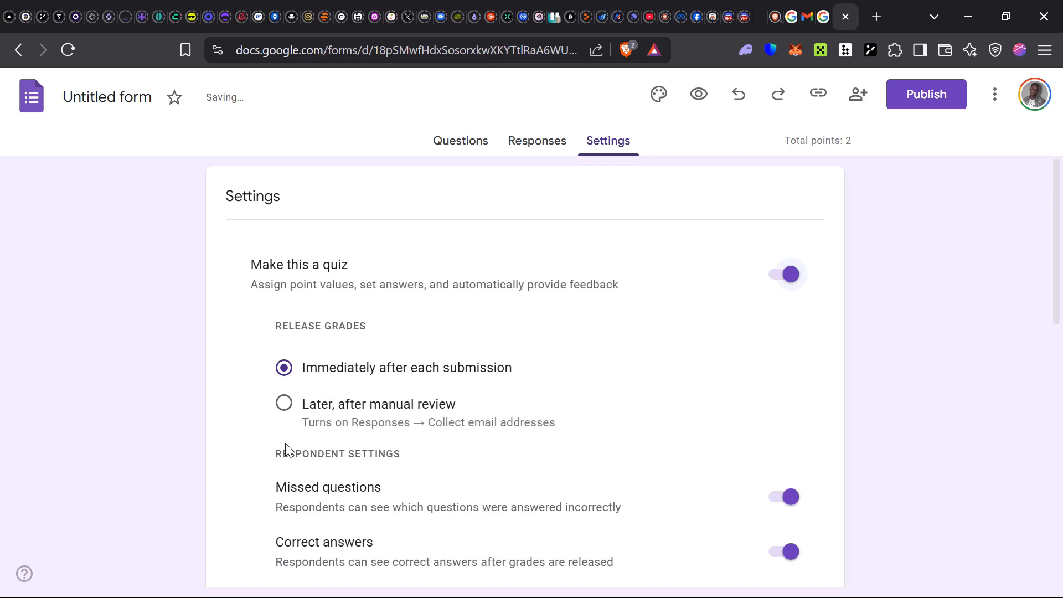
# Set the quiz grades to be released later, after manual review, and look over the respondent settings and default point value
pyautogui.scroll(-1, 467, 461)
pyautogui.scroll(-4, 467, 468)
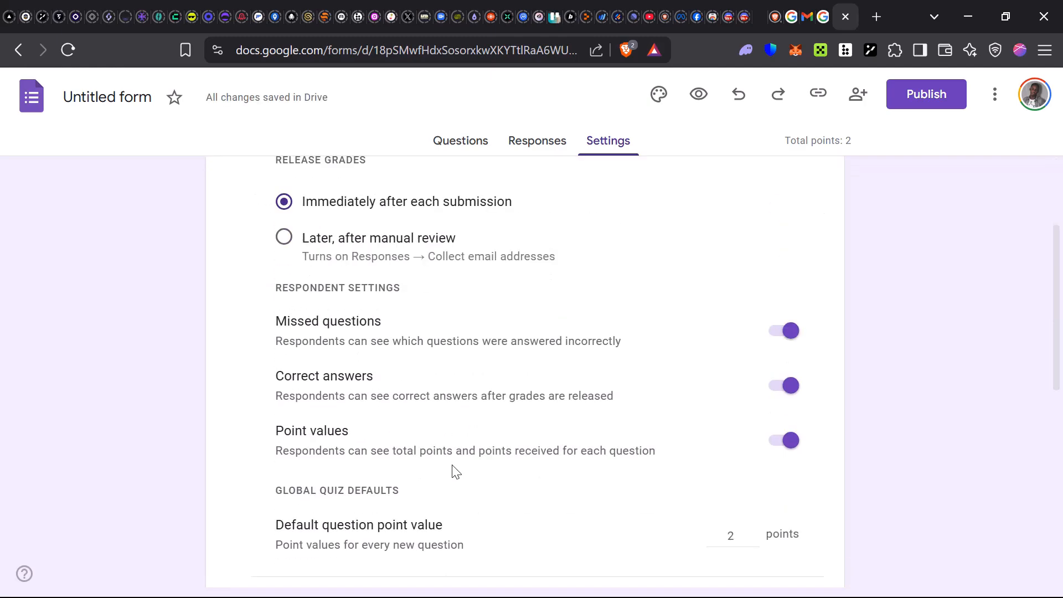
pyautogui.scroll(-1, 387, 448)
pyautogui.scroll(4, 438, 429)
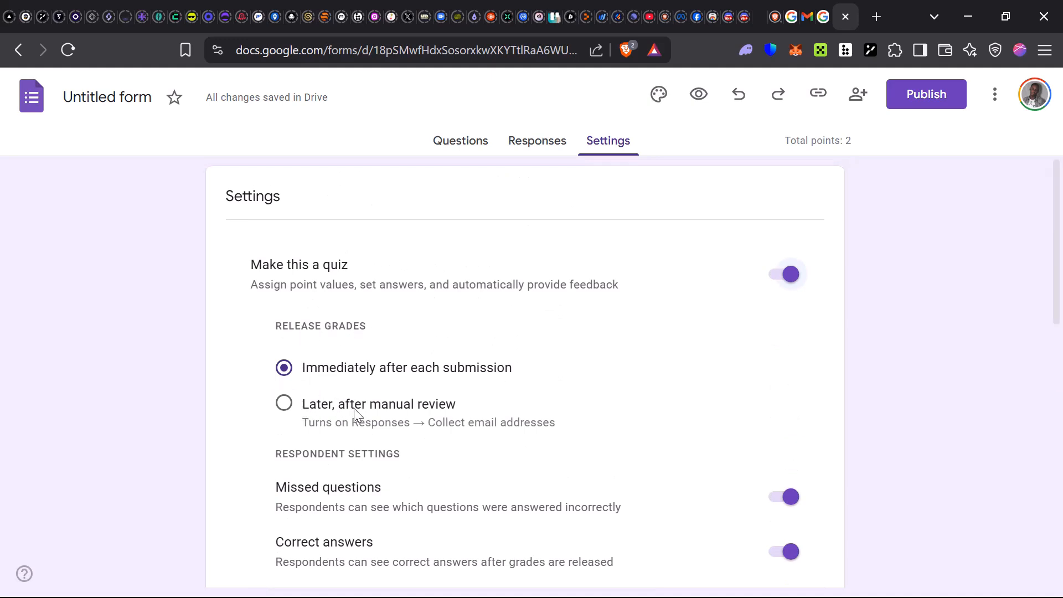
pyautogui.click(283, 402)
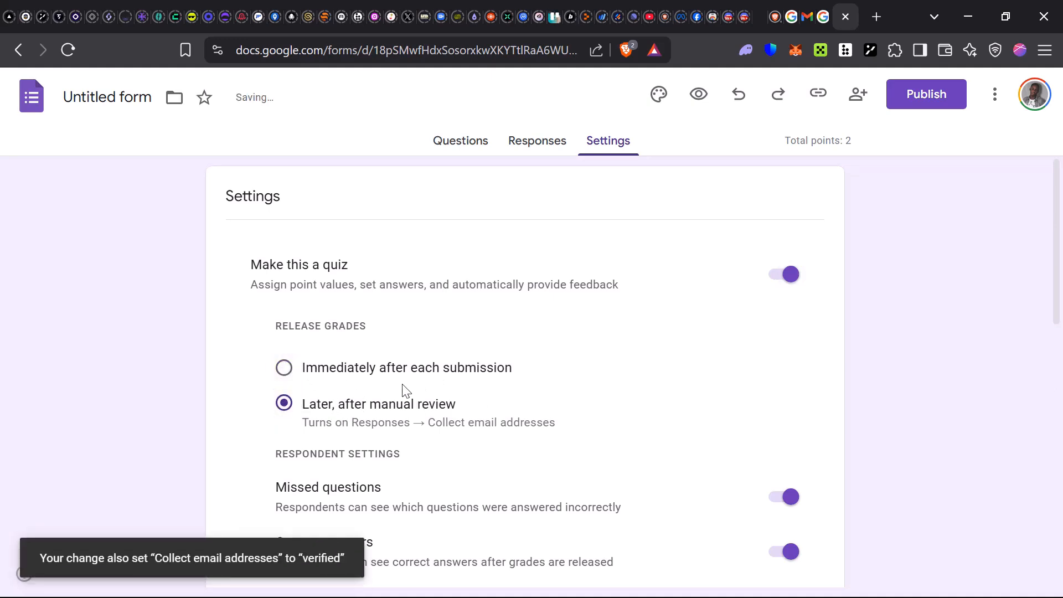
pyautogui.scroll(-1, 354, 393)
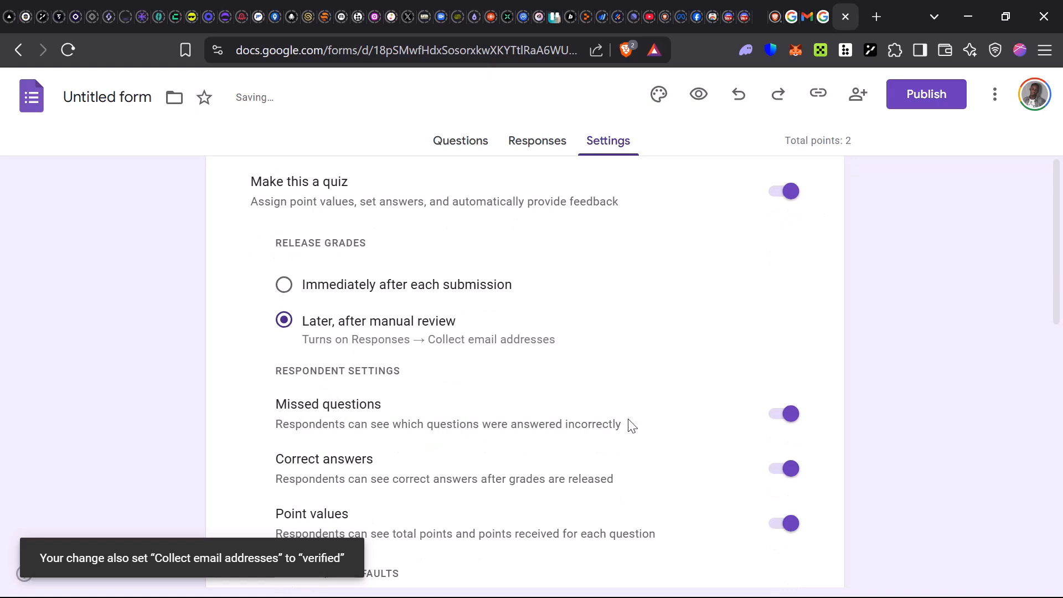
pyautogui.scroll(-1, 343, 465)
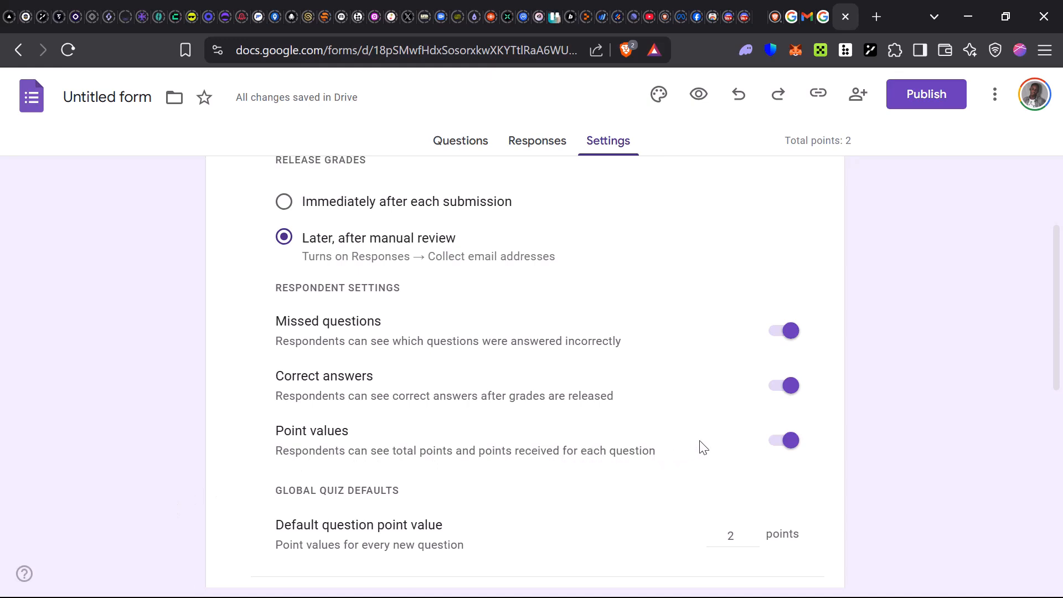
pyautogui.scroll(-1, 358, 534)
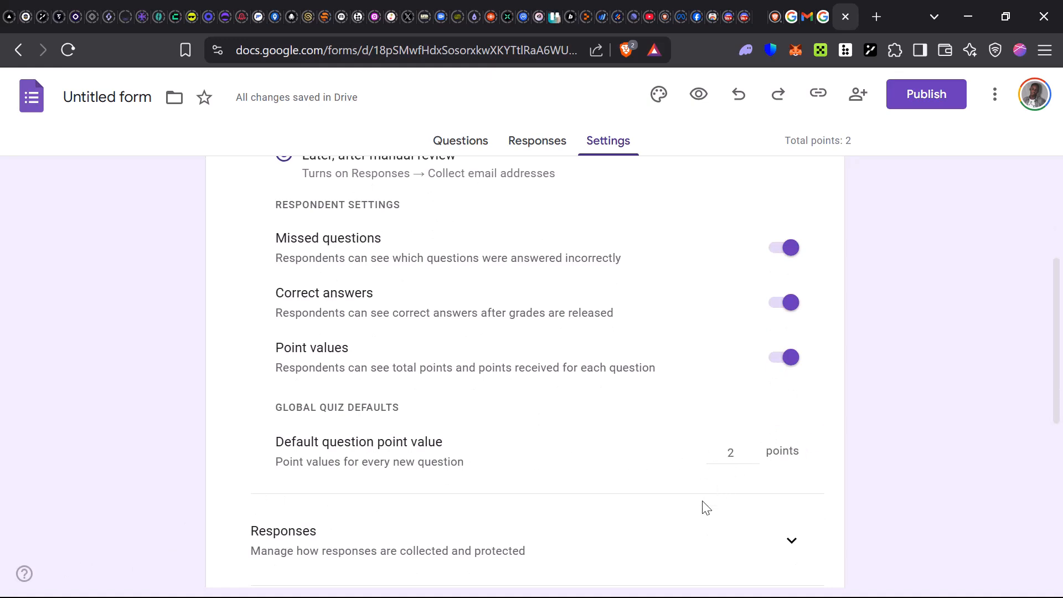
pyautogui.scroll(-1, 311, 523)
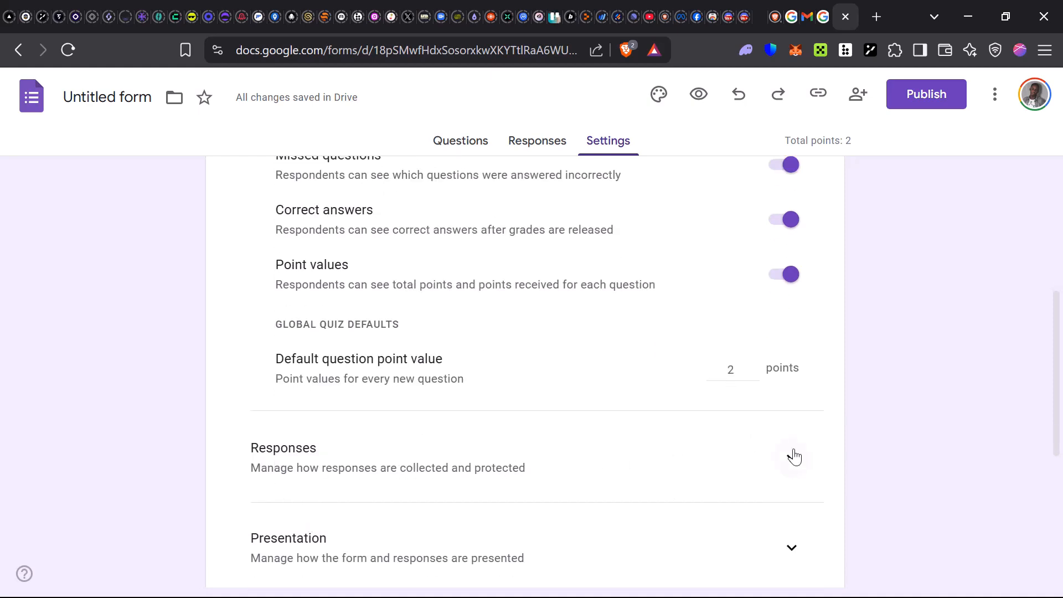
pyautogui.scroll(5, 609, 466)
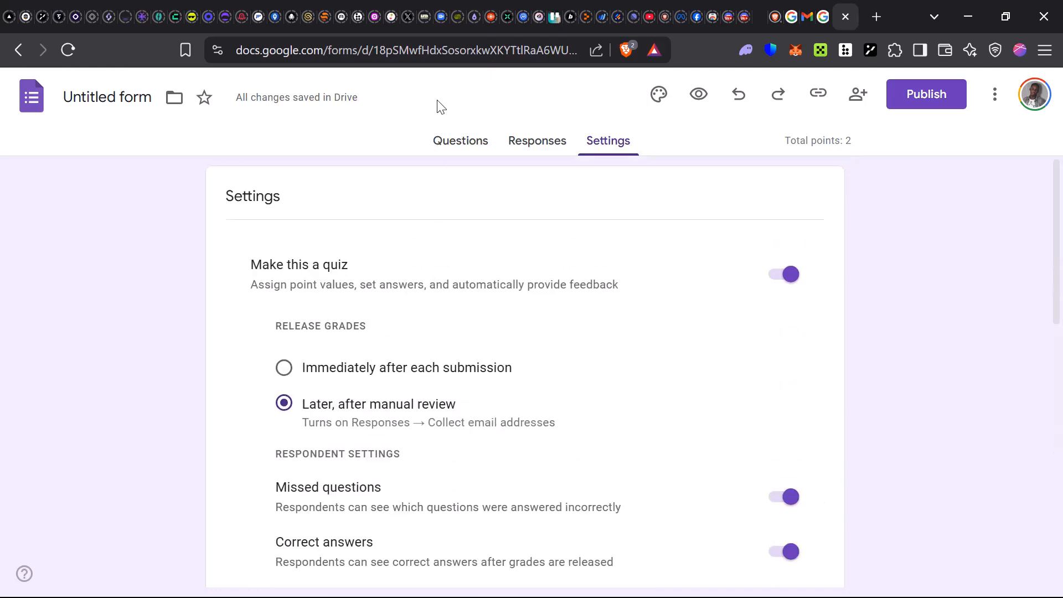
# Return to the form's questions, add a new multiple-choice question below the form header and duplicate it
pyautogui.click(461, 145)
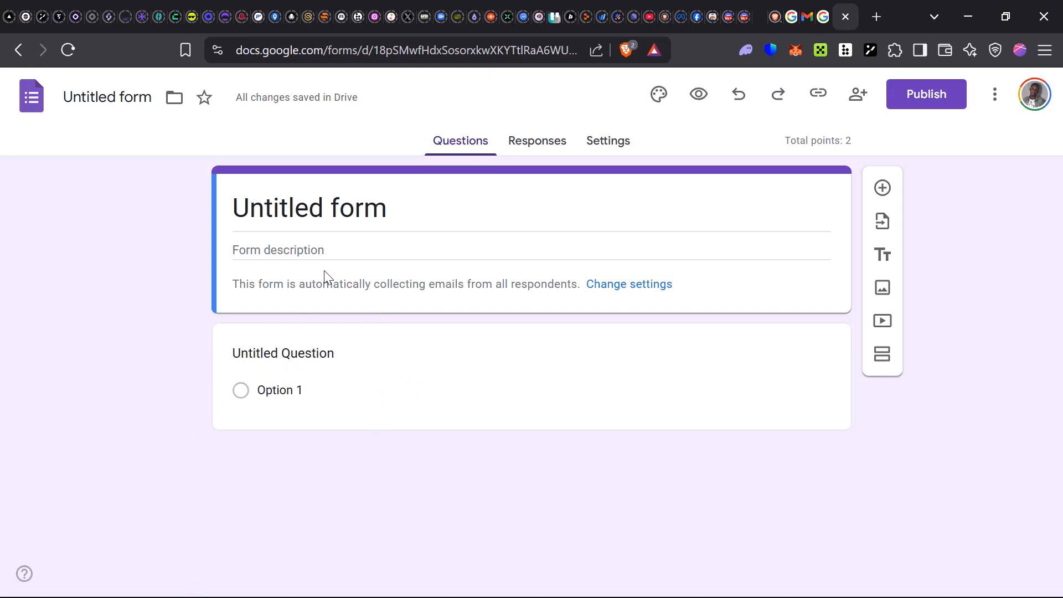
pyautogui.click(293, 269)
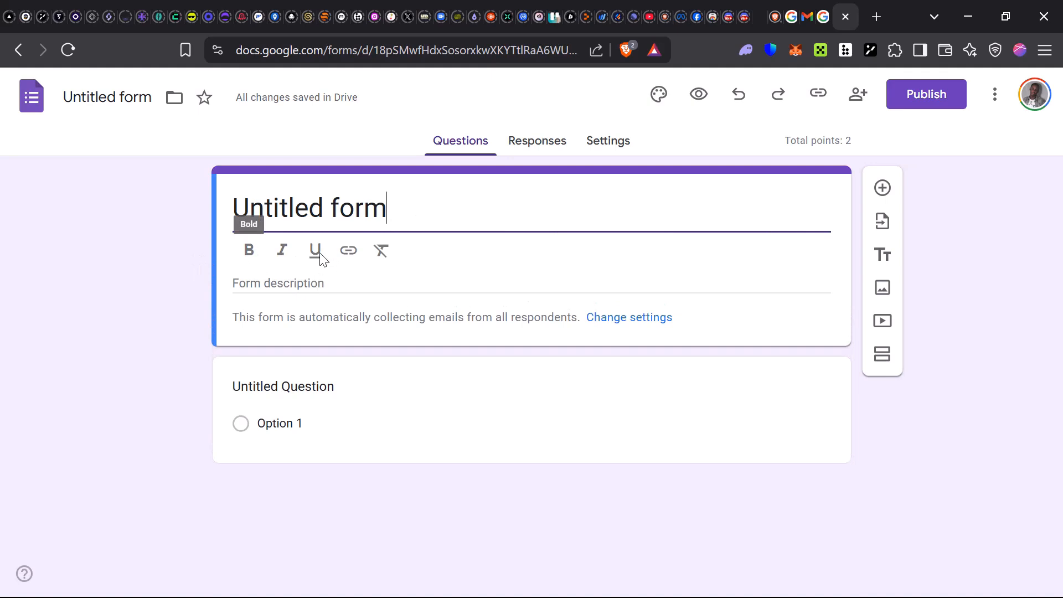
pyautogui.click(882, 190)
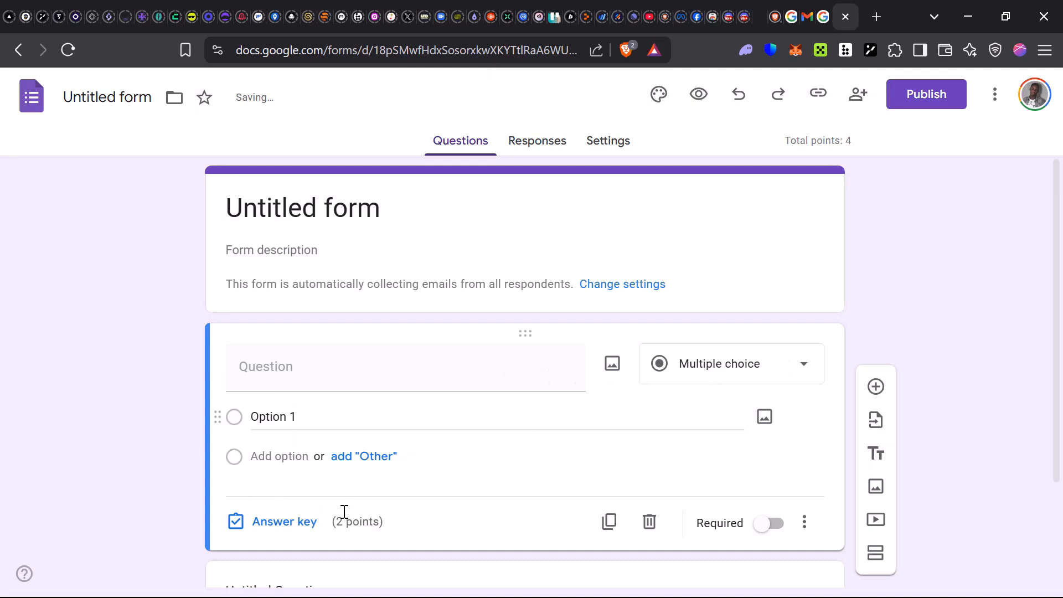
pyautogui.click(609, 522)
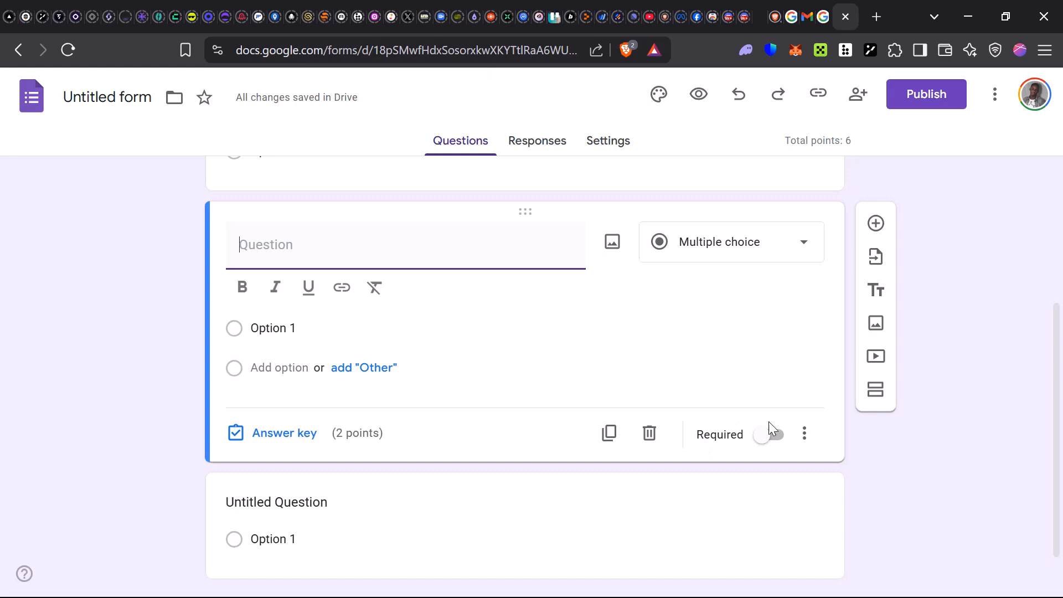
pyautogui.click(805, 433)
pyautogui.click(807, 432)
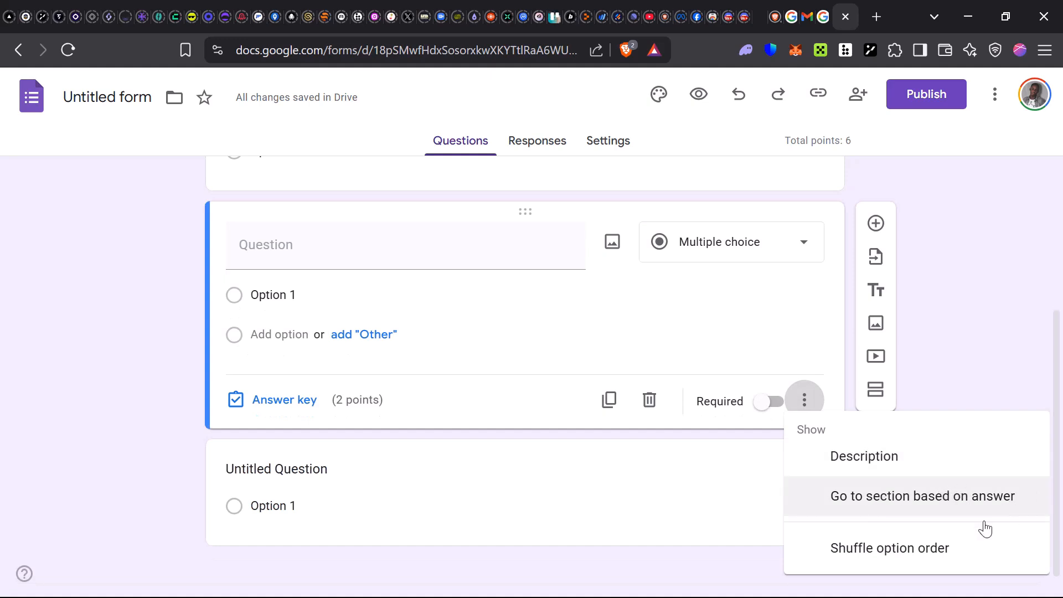
pyautogui.click(993, 311)
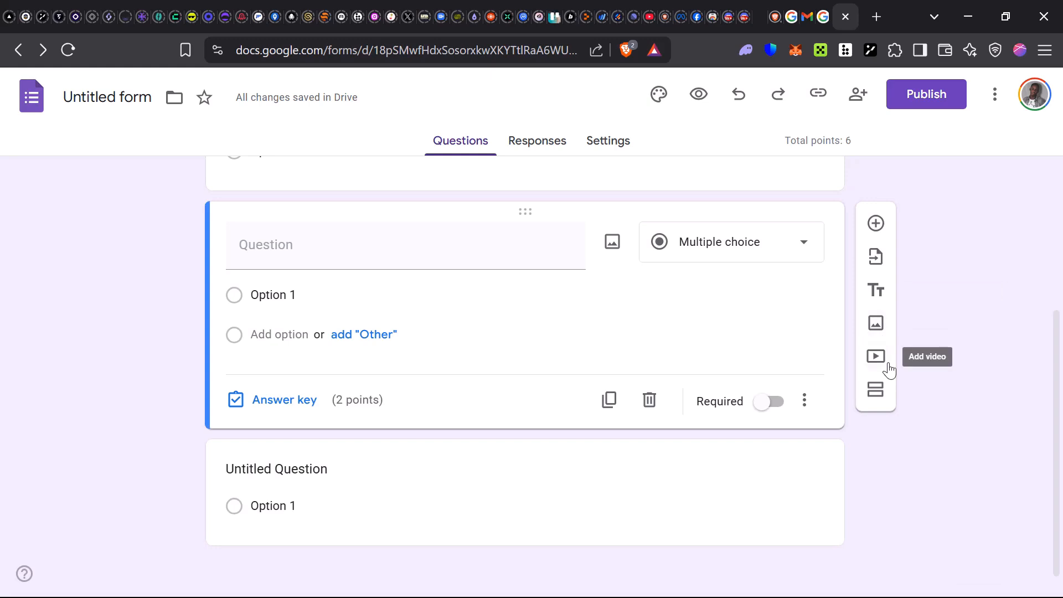
# Add a new section after the duplicated question and look over the resulting form layout
pyautogui.click(884, 403)
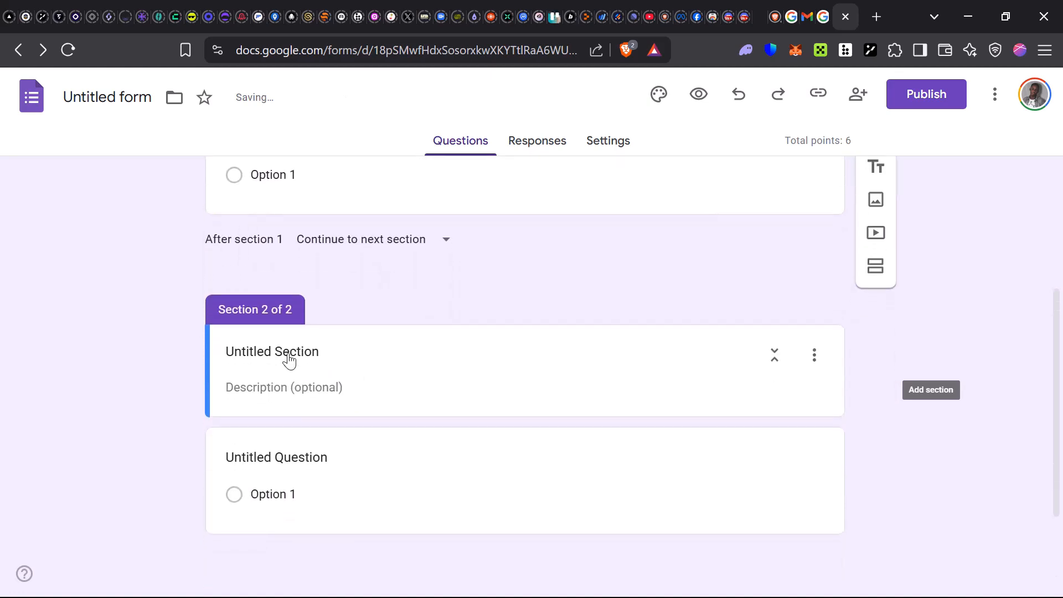
pyautogui.scroll(5, 309, 354)
pyautogui.scroll(-2, 305, 407)
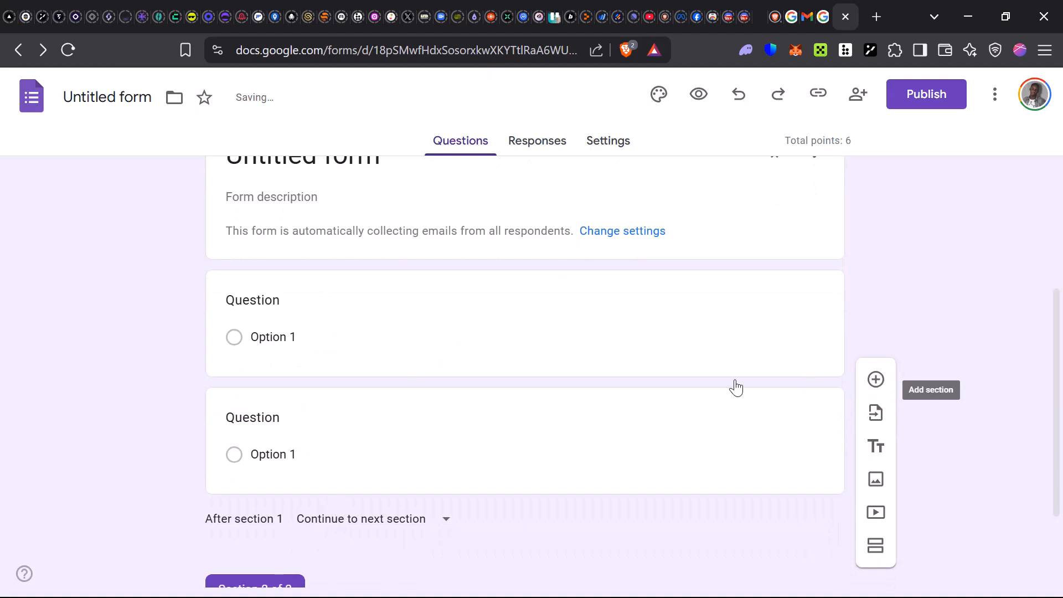
pyautogui.scroll(2, 387, 353)
pyautogui.scroll(-5, 386, 353)
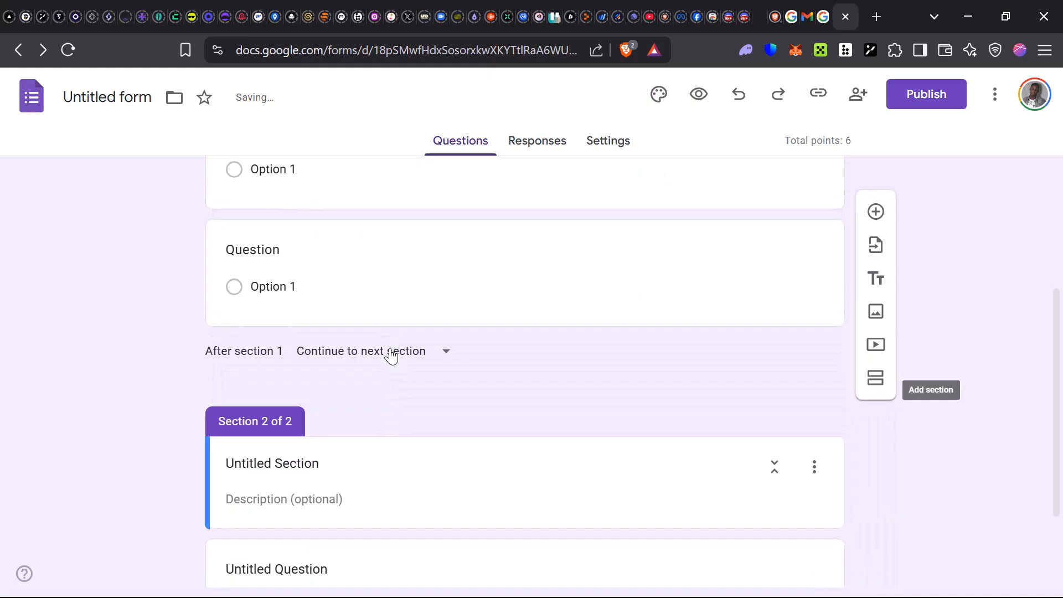
# Examine the form's theme options for text styles, header image, color and background
pyautogui.scroll(5, 389, 356)
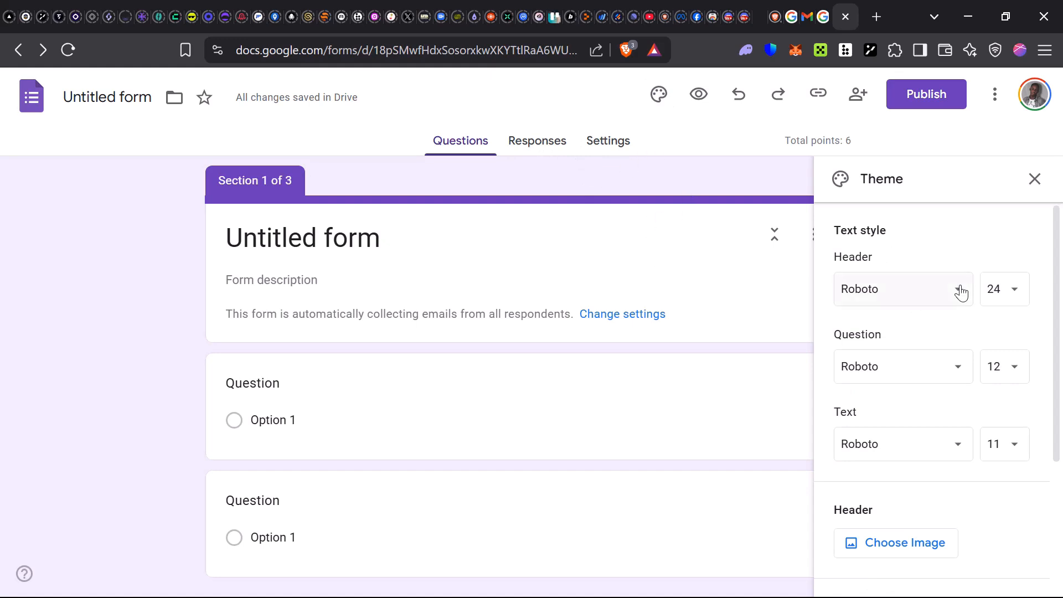
pyautogui.scroll(-3, 905, 410)
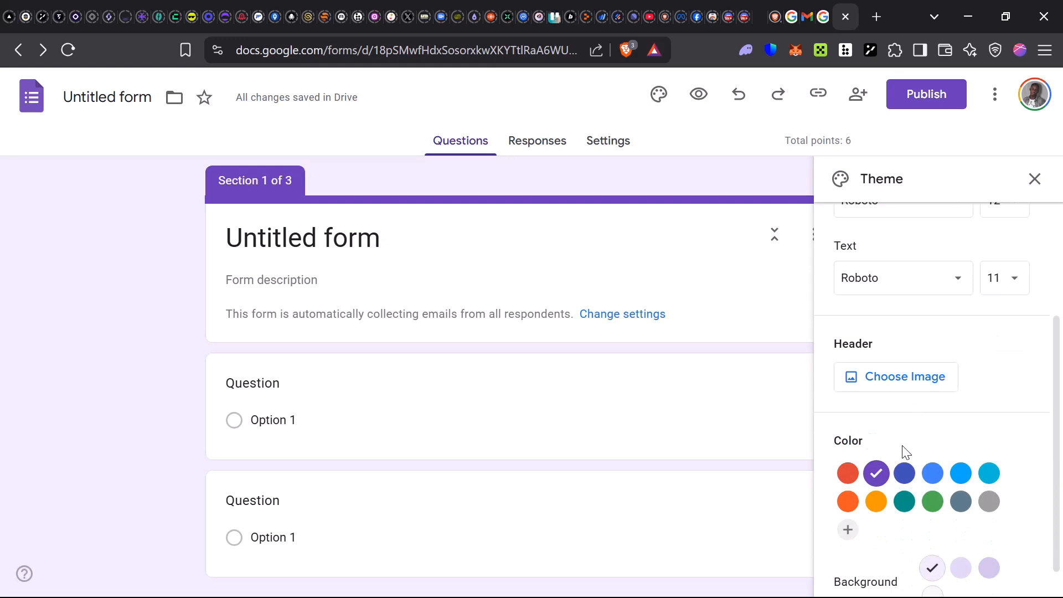
pyautogui.scroll(-1, 863, 526)
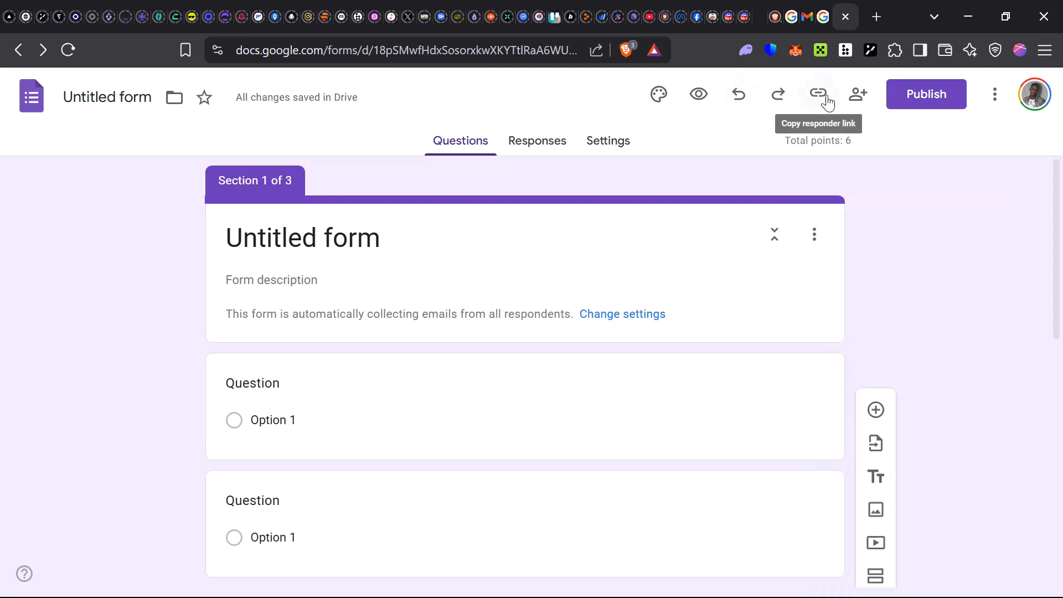
# Examine the form's sharing settings, including people with access and the editor and responder views, and close them
pyautogui.click(856, 100)
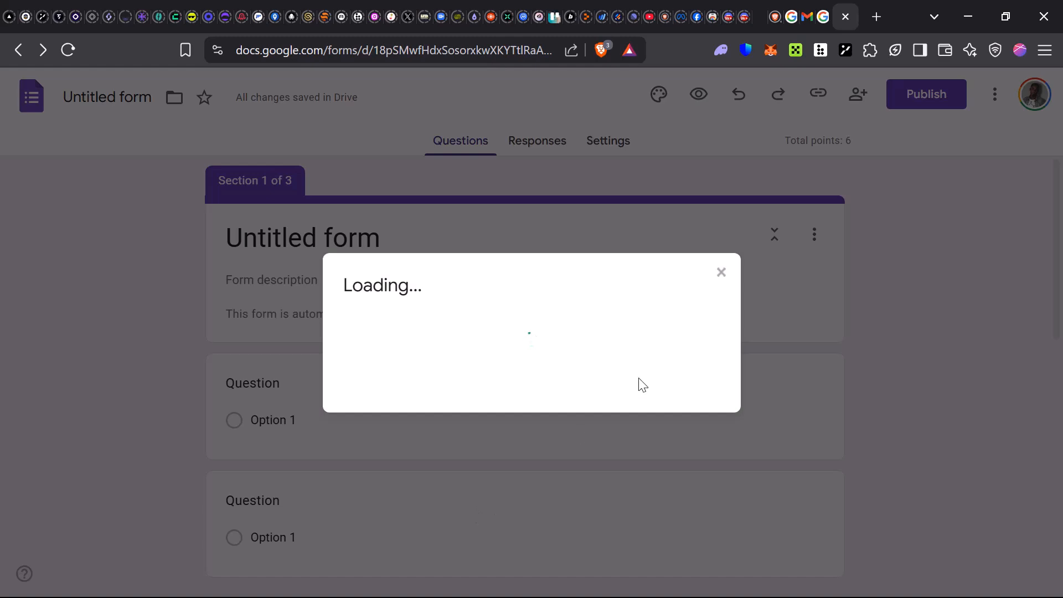
pyautogui.click(720, 272)
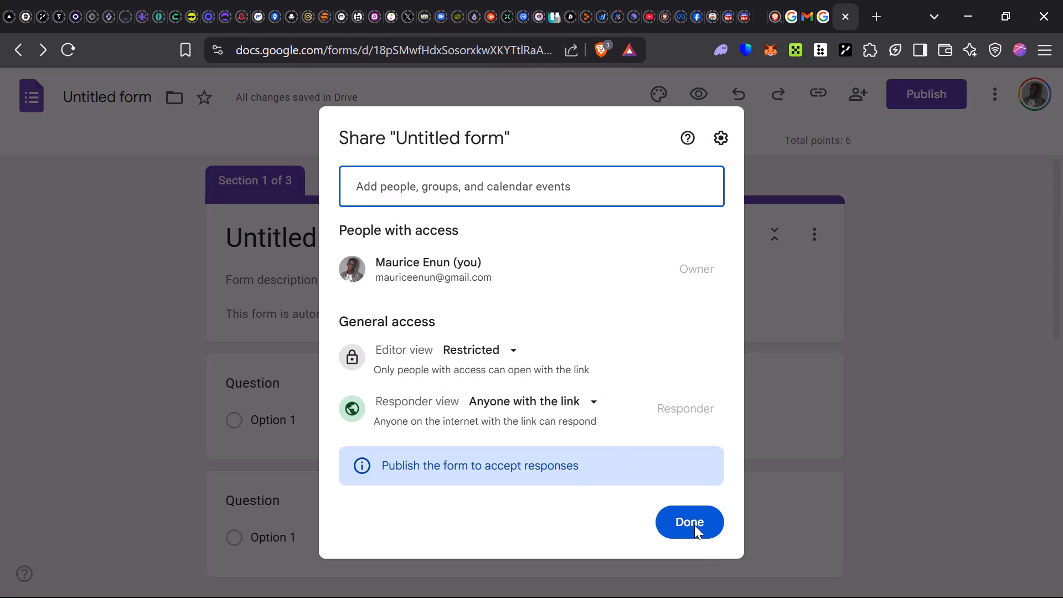
pyautogui.click(924, 360)
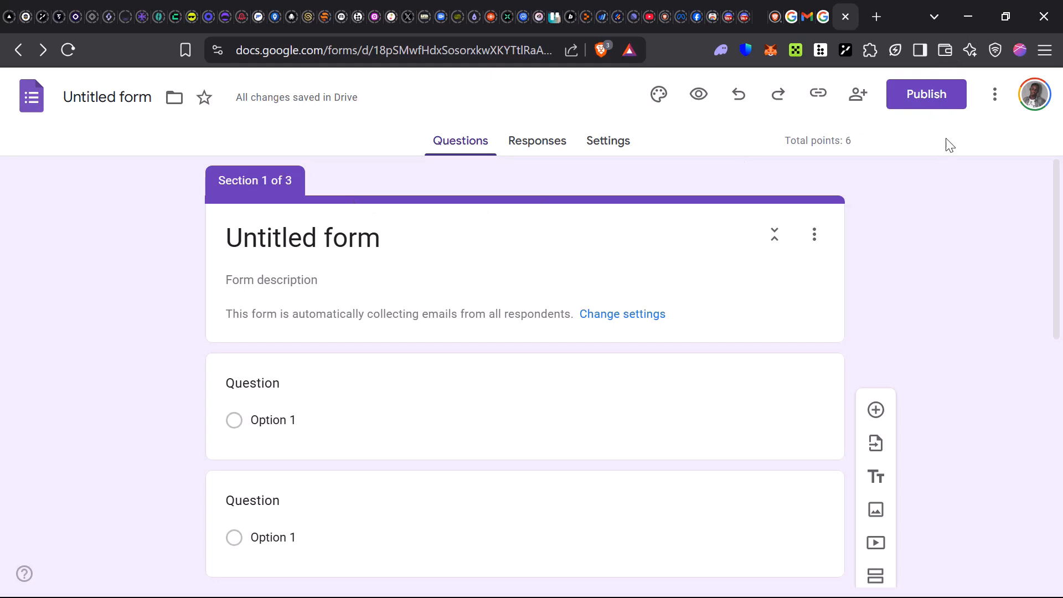
# Look over the form's additional options and publish the form to anyone with the link
pyautogui.click(995, 95)
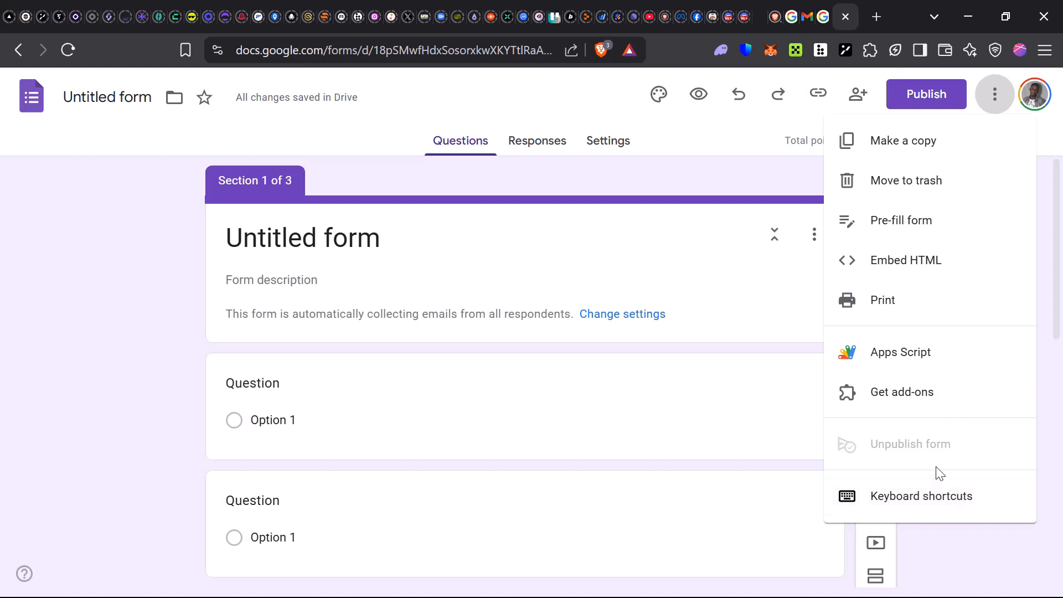
pyautogui.click(749, 144)
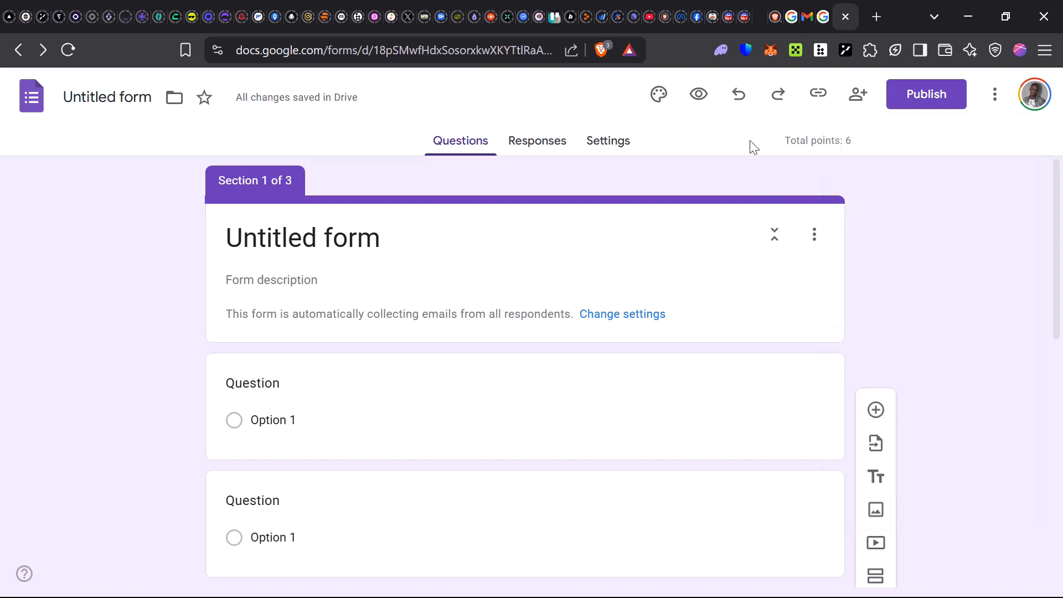
pyautogui.click(923, 94)
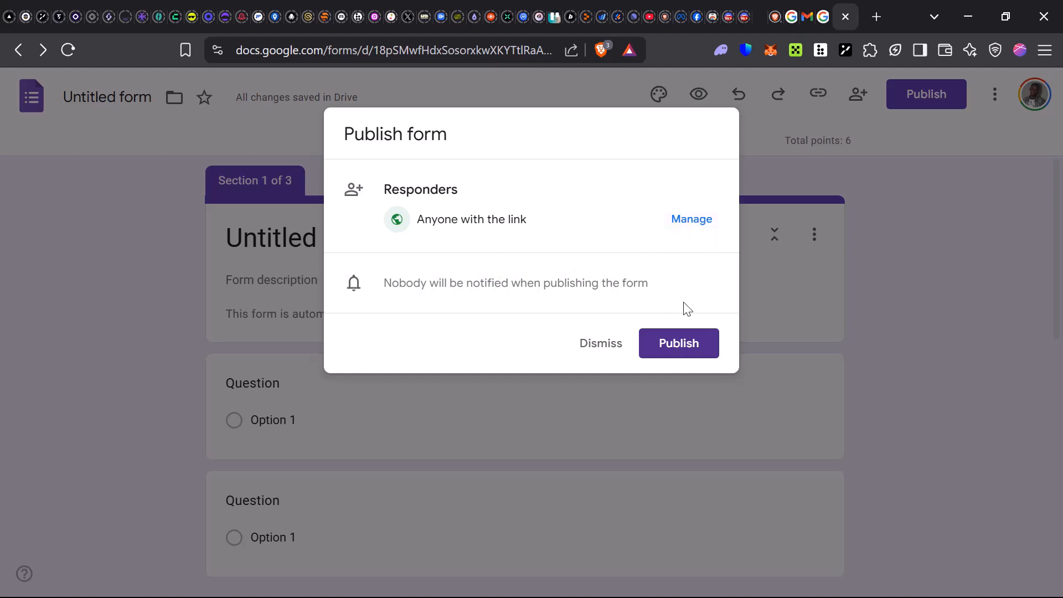
pyautogui.click(680, 347)
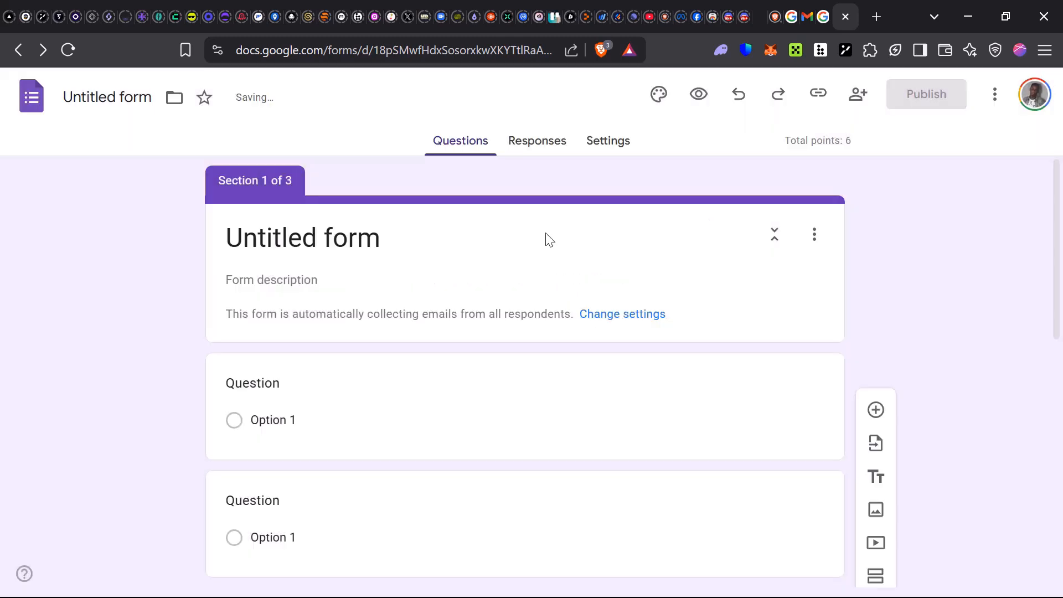